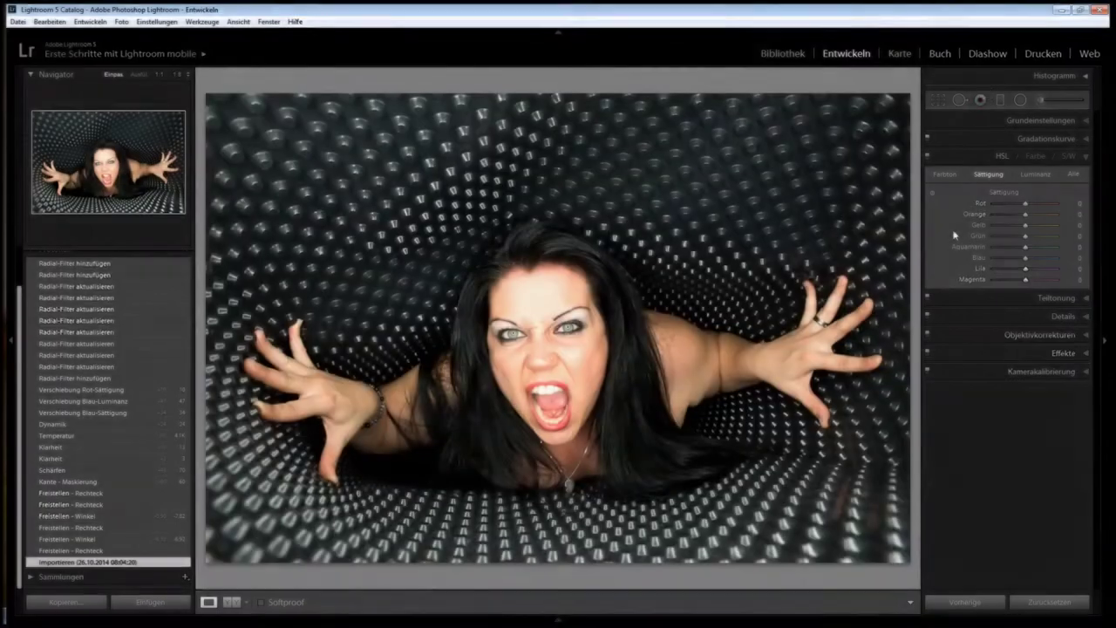
Activate the Crop Overlay tool on the screaming-woman photo in the Develop module.
left_click(938, 98)
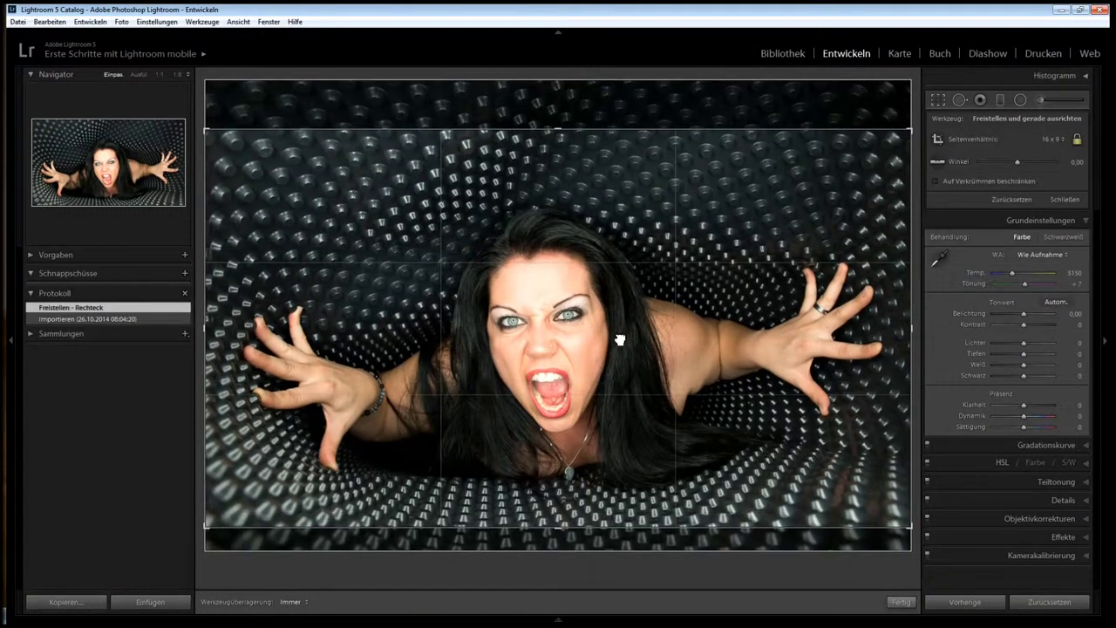
Tilt the 16:9 crop to about −6.92° and commit it.
left_click_drag(1017, 161, 1012, 162)
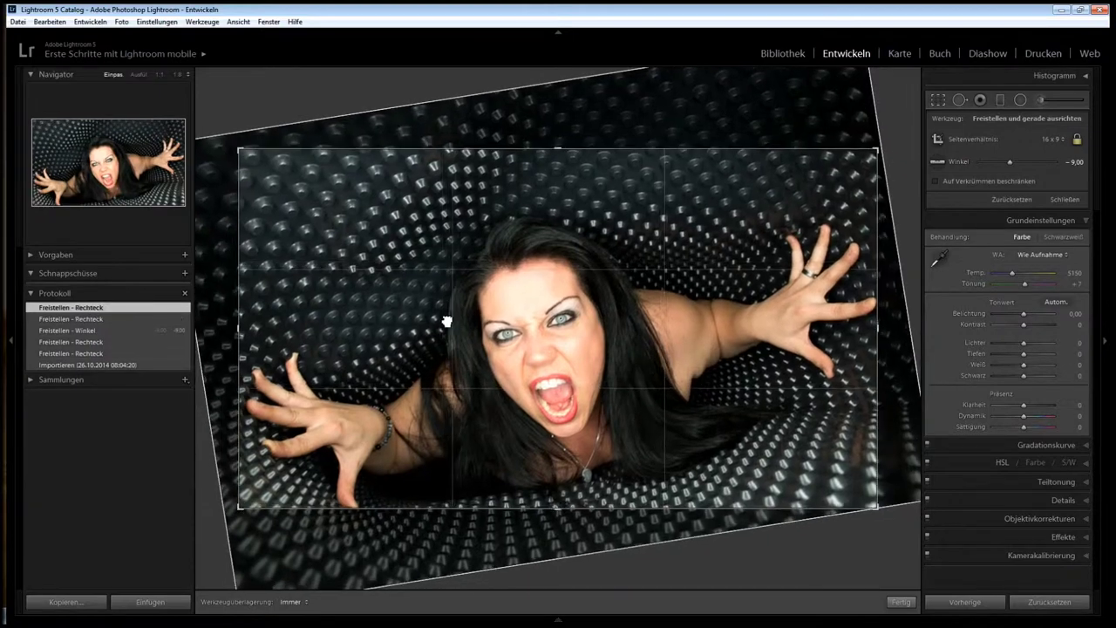
left_click_drag(237, 142, 236, 146)
left_click(901, 601)
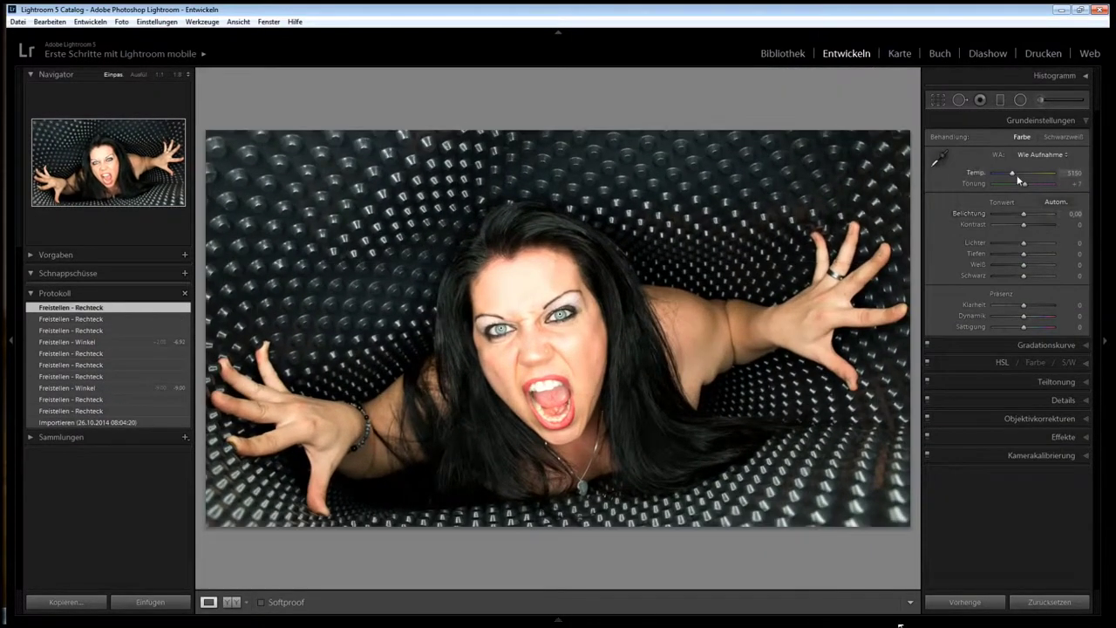
Lift the shadows and raise blue saturation, blue luminance and red saturation in HSL.
left_click_drag(1024, 253, 1032, 253)
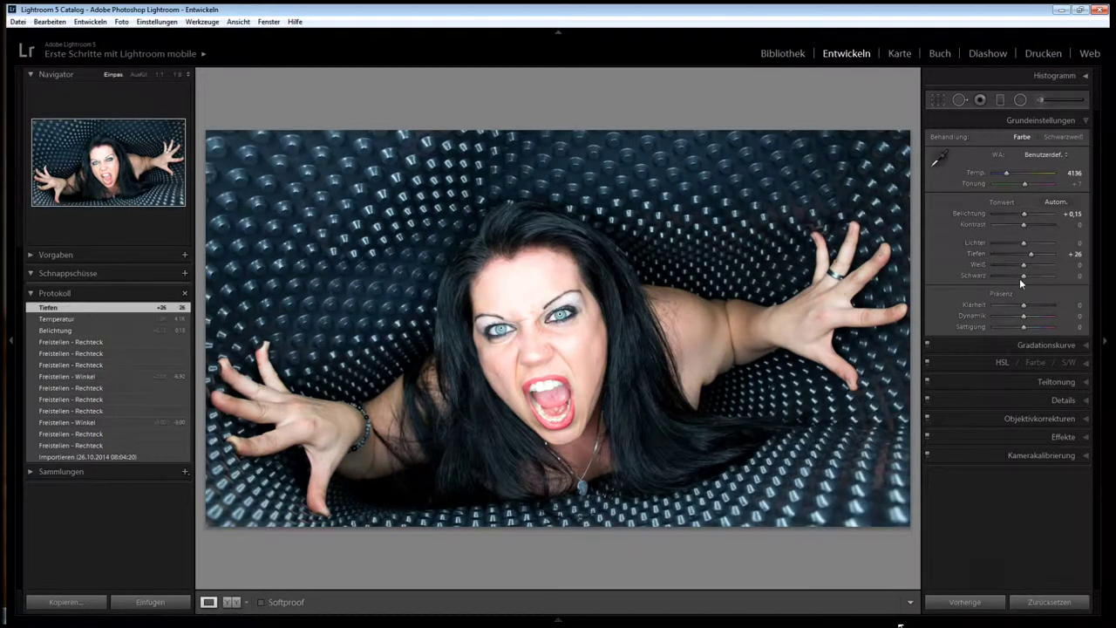
left_click_drag(1036, 258, 1038, 258)
left_click(1036, 174)
left_click_drag(1025, 202, 1036, 203)
left_click(988, 174)
Add a Radial Filter ellipse around face and body that cools and desaturates the surrounding tunnel.
left_click(1020, 100)
left_click_drag(375, 347, 549, 419)
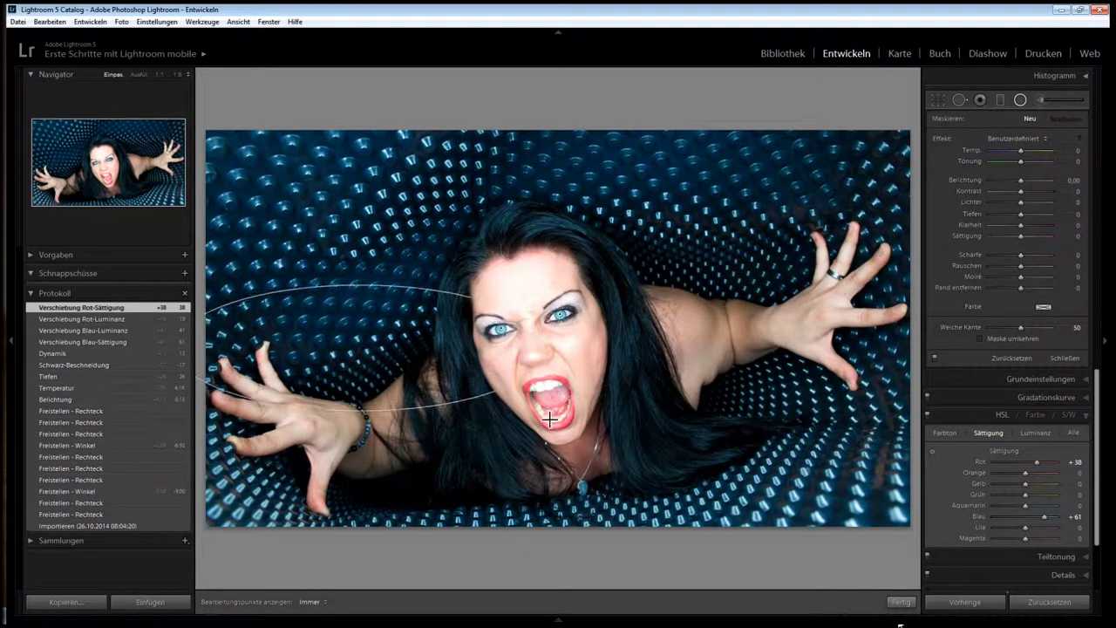
left_click_drag(369, 349, 516, 349)
mouse_move(822, 331)
left_mouse_down()
mouse_move(866, 324)
mouse_move(872, 261)
left_mouse_up()
left_click_drag(558, 253, 558, 205)
left_click_drag(540, 340, 556, 346)
left_click_drag(907, 292, 917, 287)
left_click_drag(206, 397, 199, 402)
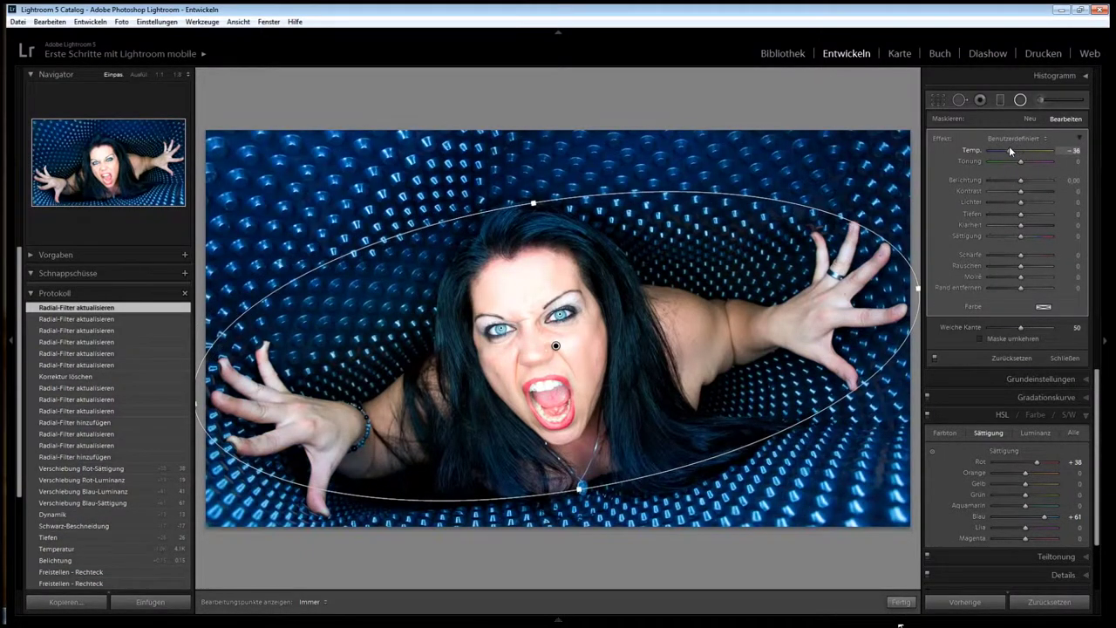
left_click_drag(1027, 236, 1021, 214)
left_click_drag(1009, 150, 1027, 180)
left_click(901, 602)
Sharpen the photo with masking in Detail, then send it to Photoshop via Edit In.
left_click(1060, 318)
mouse_move(994, 362)
left_mouse_down()
mouse_move(1029, 362)
mouse_move(1021, 330)
left_mouse_up()
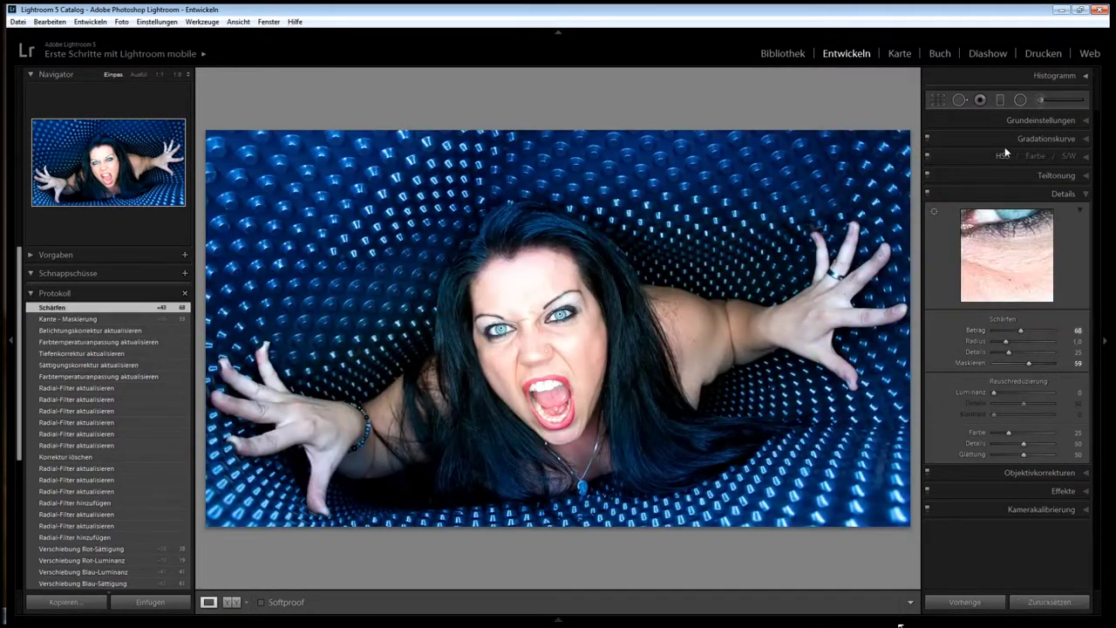
left_click(1038, 120)
left_click(122, 21)
left_click(406, 80)
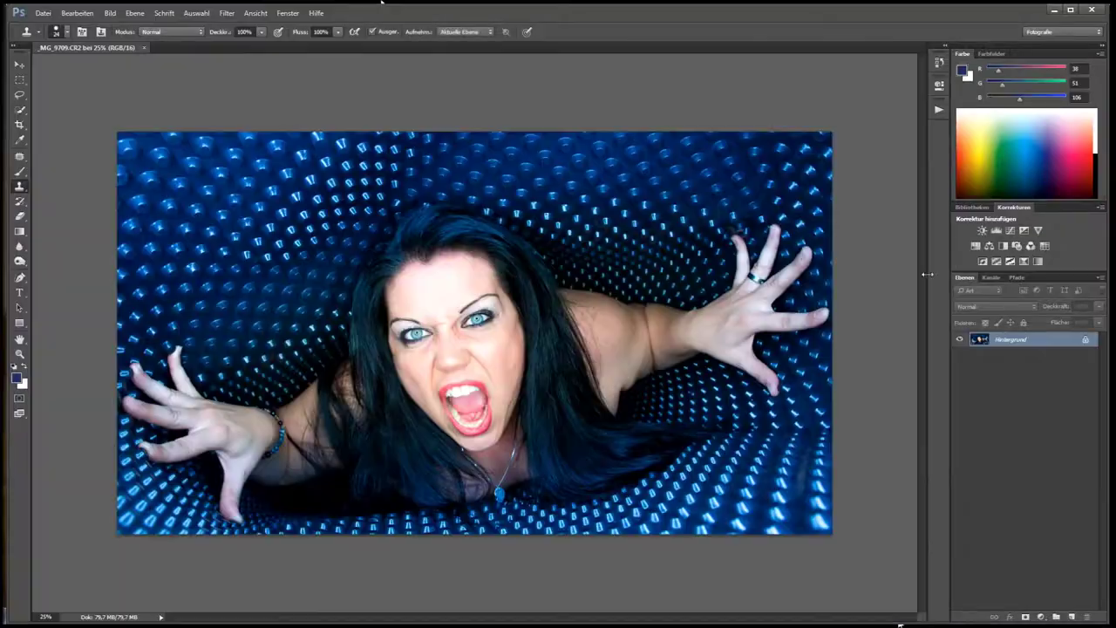
Duplicate the photo layer and Gaussian-blur the lower copy.
key("ctrl+j")
key("ctrl+j")
left_click(226, 12)
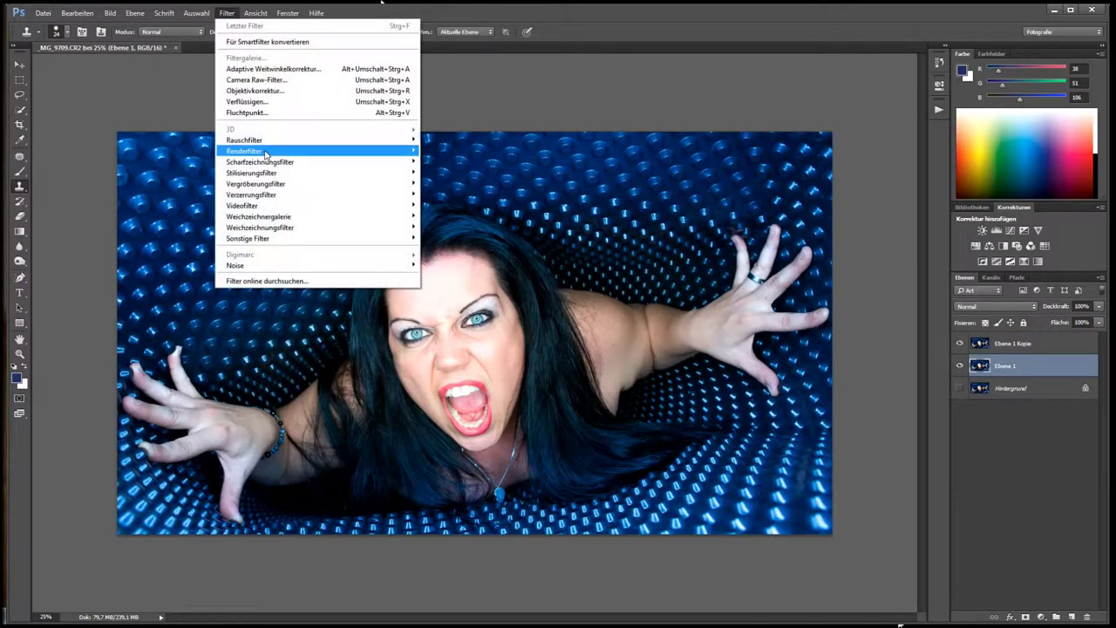
left_click(457, 260)
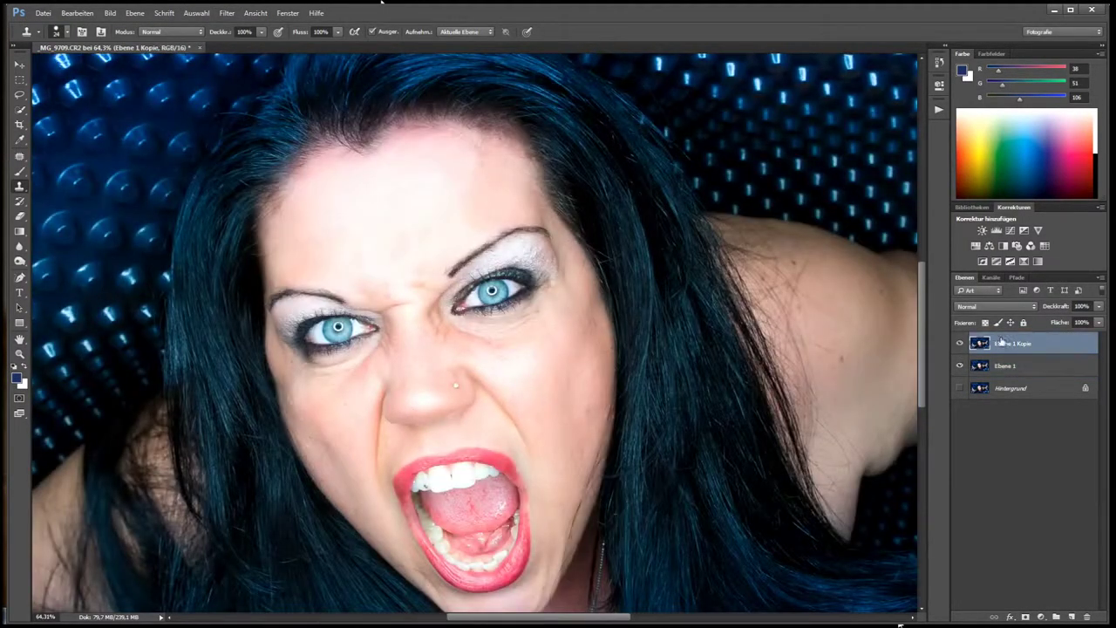
Lower the top copy's contrast by 50, apply High Pass radius 3, and blend it as Linear Light.
left_click(109, 12)
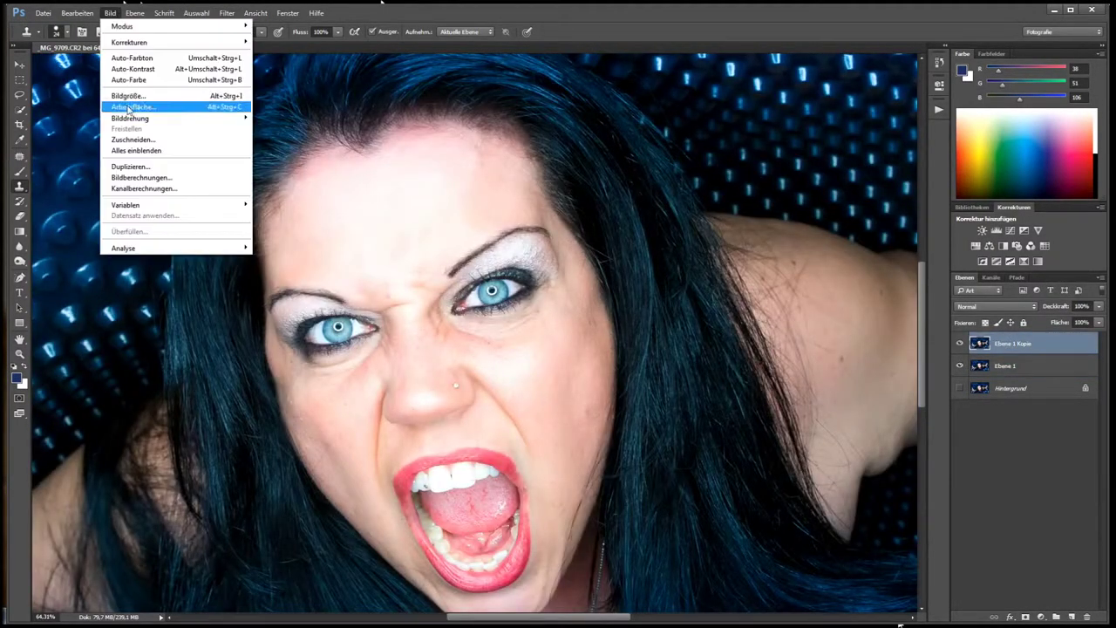
left_click(131, 39)
left_click(297, 39)
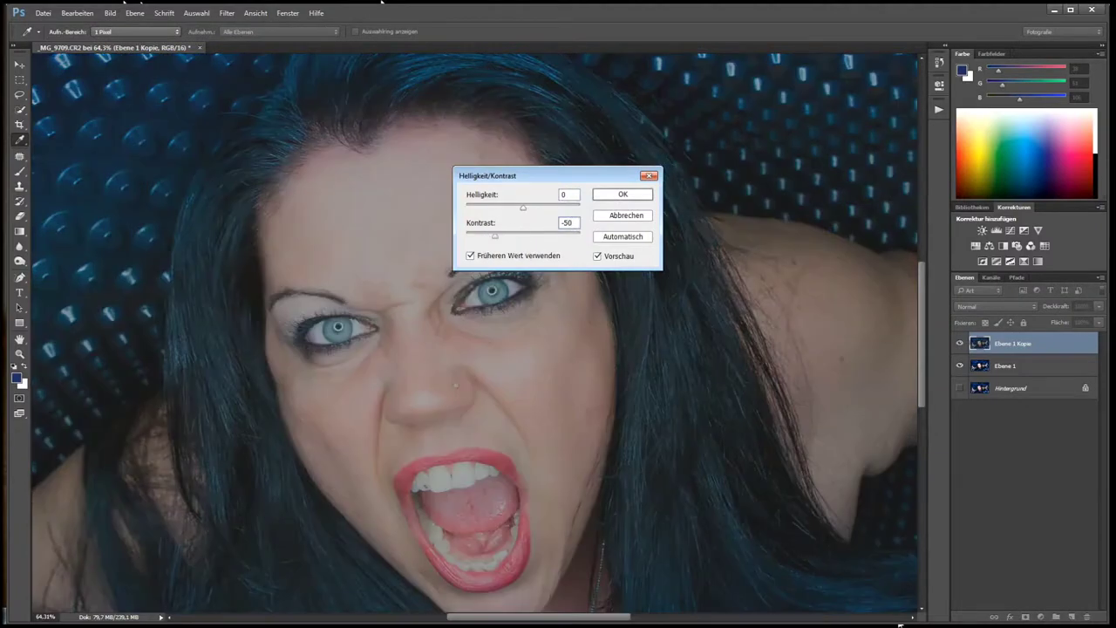
left_click(227, 13)
left_click(466, 266)
type("3")
left_click(864, 192)
left_click(994, 306)
left_click(993, 447)
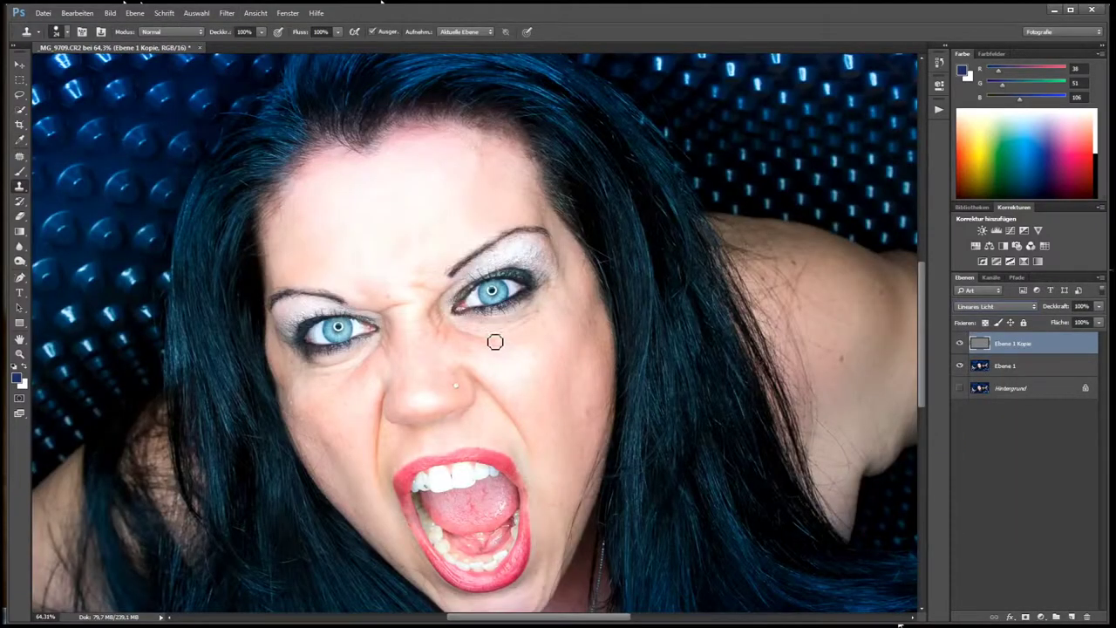
scroll(495, 342, "up", 5)
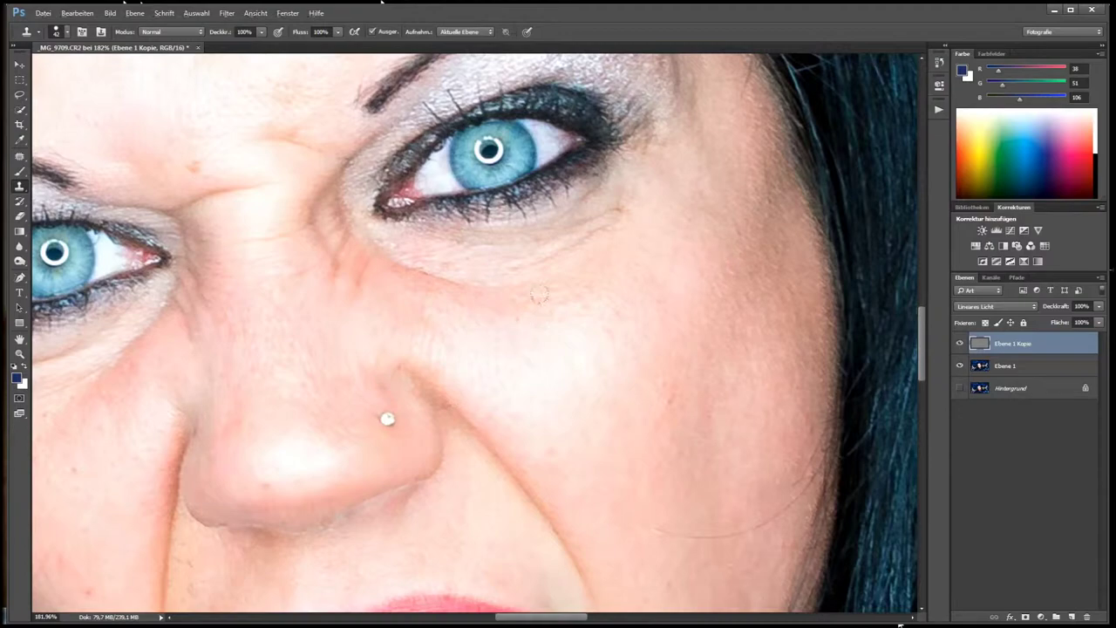
Clone-stamp clean forehead skin over the wrinkles, then select the retouching layer Ebene 2.
left_click_drag(641, 397, 668, 130)
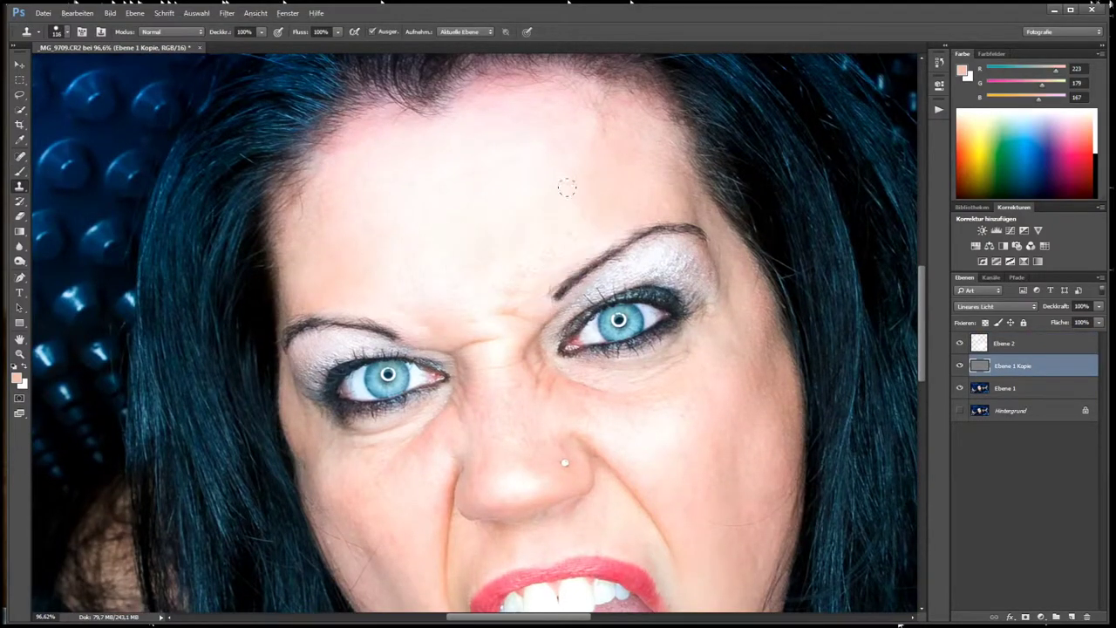
left_click(366, 257, "alt")
scroll(398, 258, "down", 5)
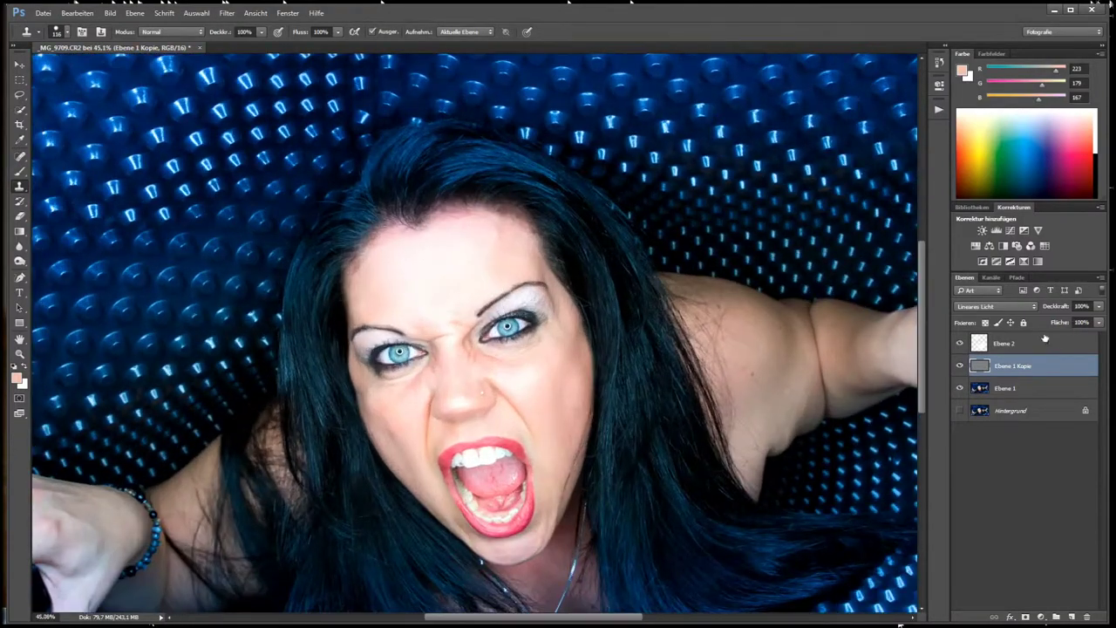
left_click(1044, 342)
left_click(135, 13)
Create a new Soft Light layer filled with neutral grey for dodging and burning.
left_click(366, 26)
left_click(497, 247)
left_click(493, 381)
left_click(459, 262)
key("Return")
Dodge the eyes and face on the grey layer at close zoom, then fit the image.
key("o")
scroll(391, 321, "up", 3)
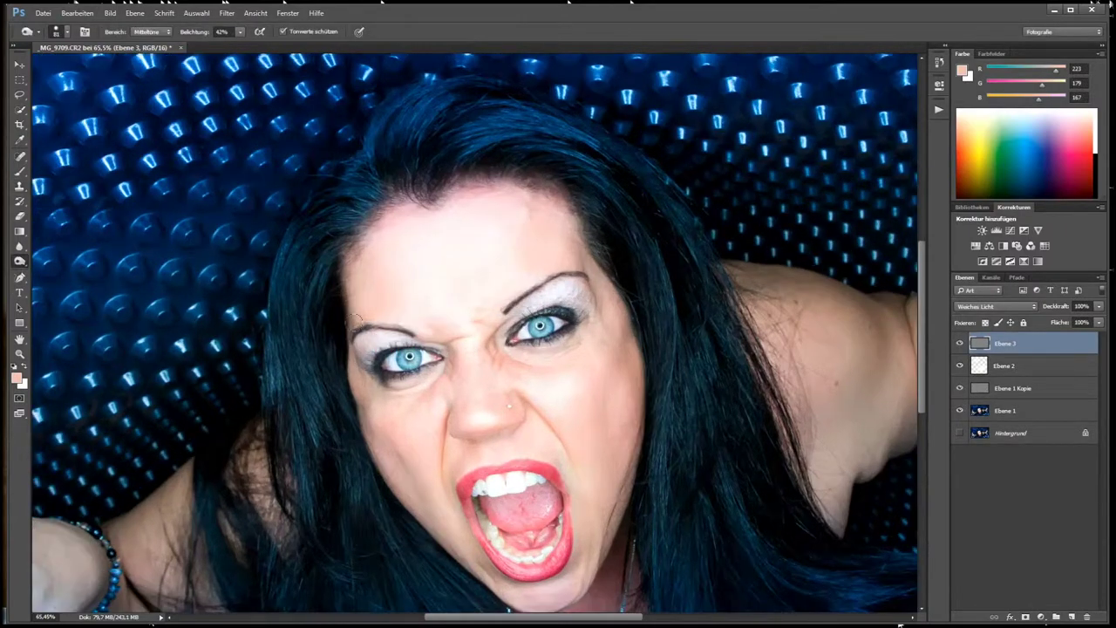
scroll(395, 327, "up", 5)
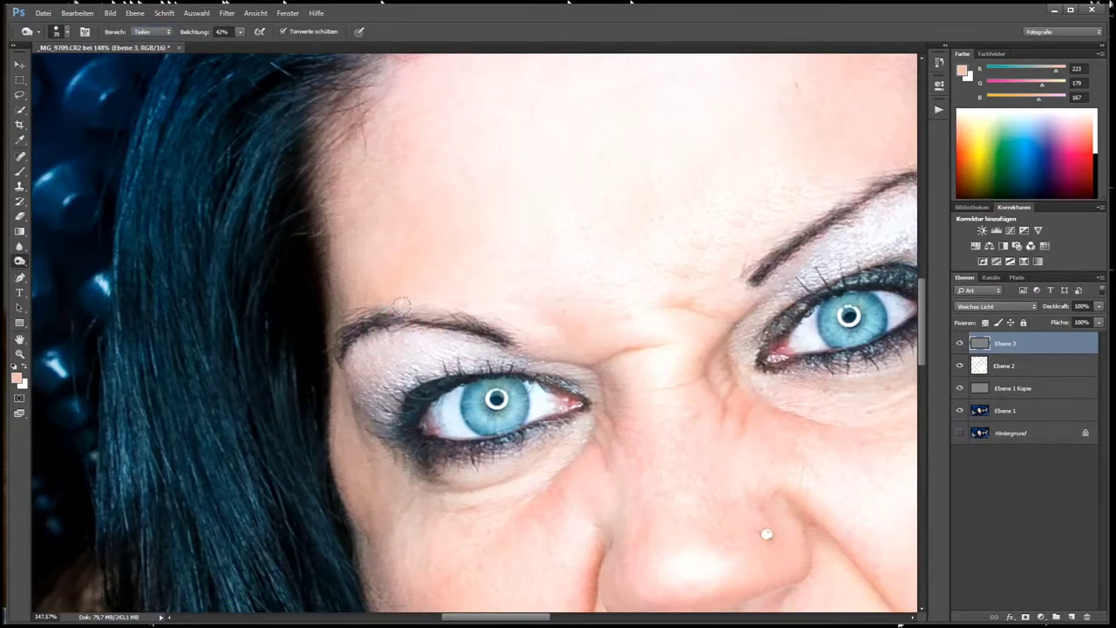
left_click_drag(630, 348, 289, 409)
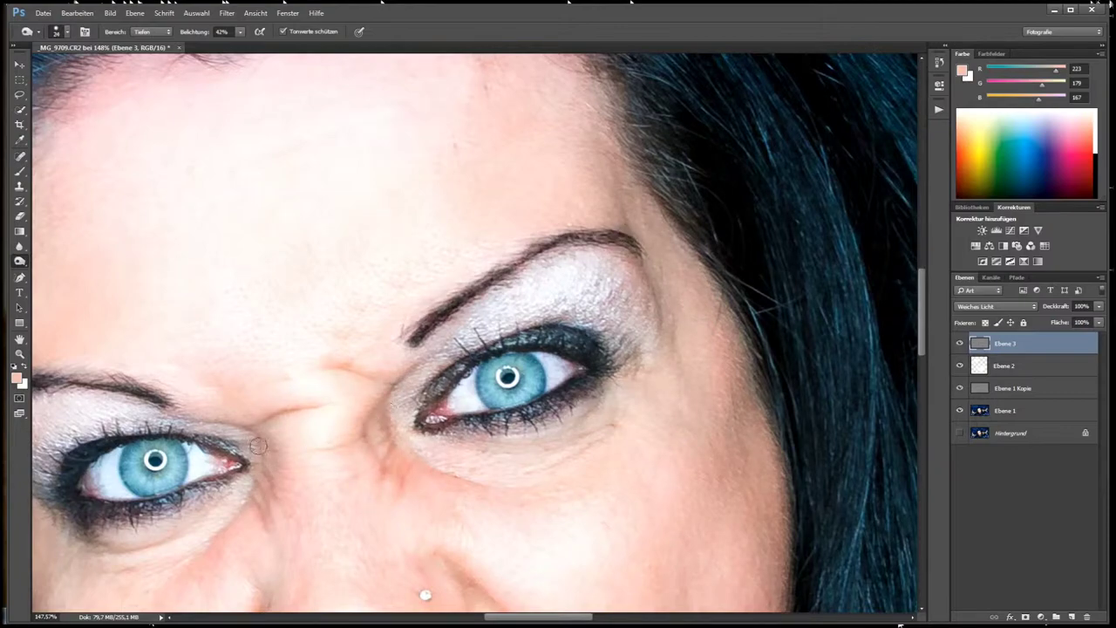
left_click_drag(474, 610, 568, 401)
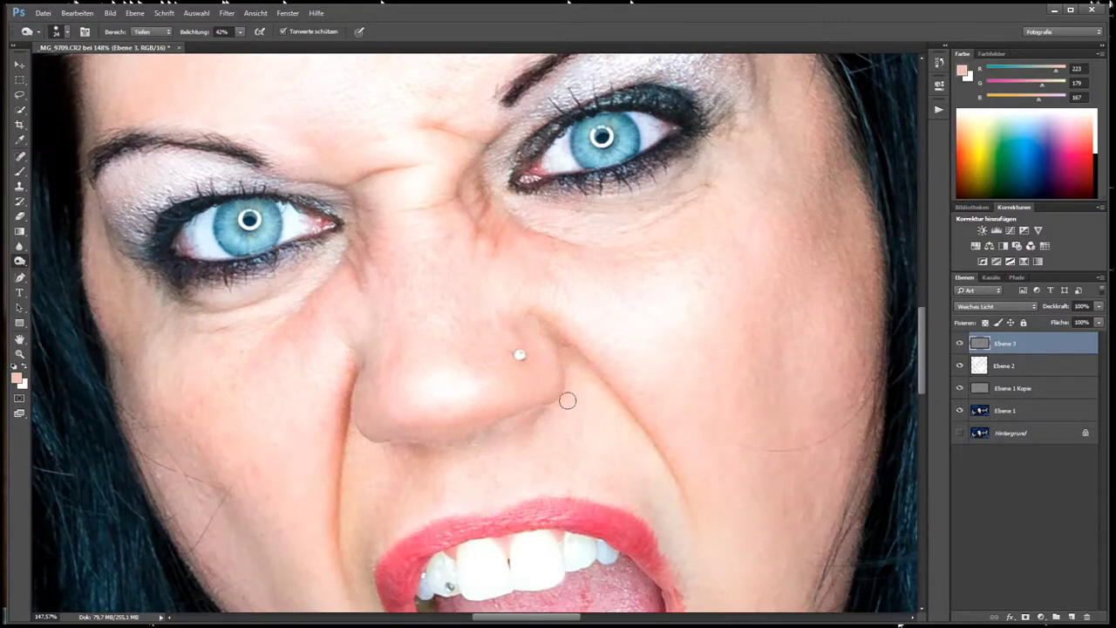
scroll(410, 435, "down", 2)
scroll(445, 453, "down", 3)
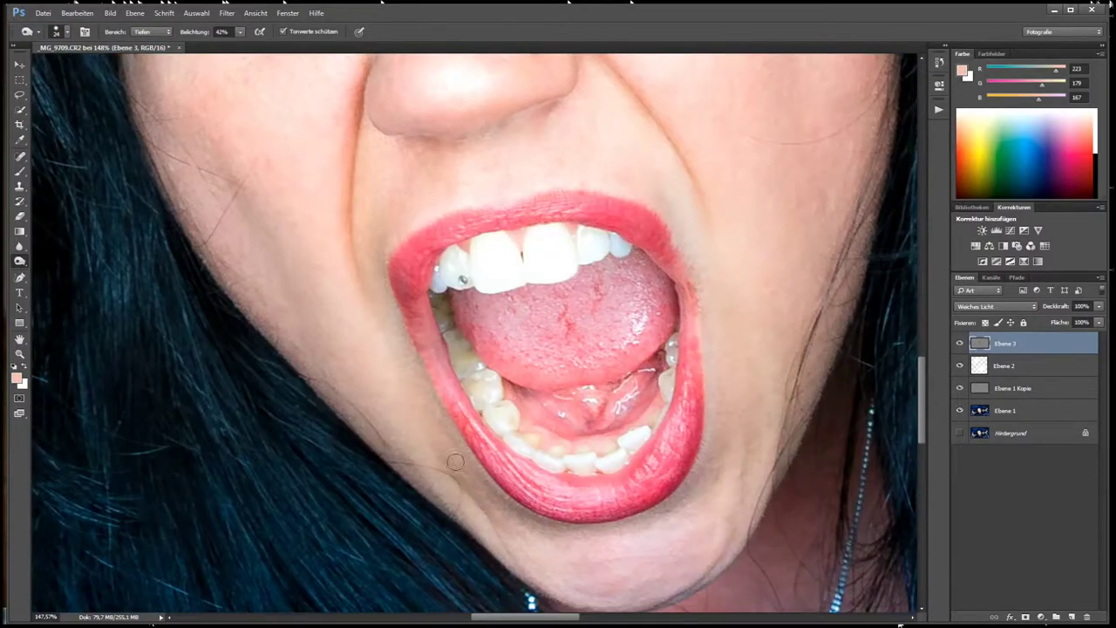
key("ctrl+0")
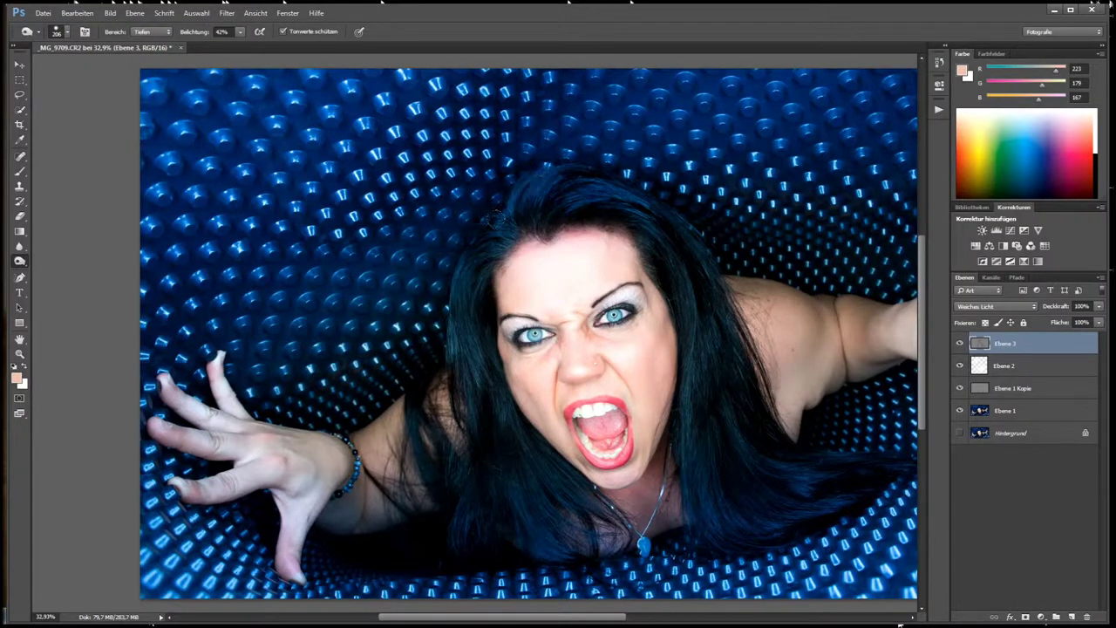
Burn the hair beside the right of her face (Midtones, 42%), then stamp visible layers.
right_click(20, 261)
left_click(65, 261)
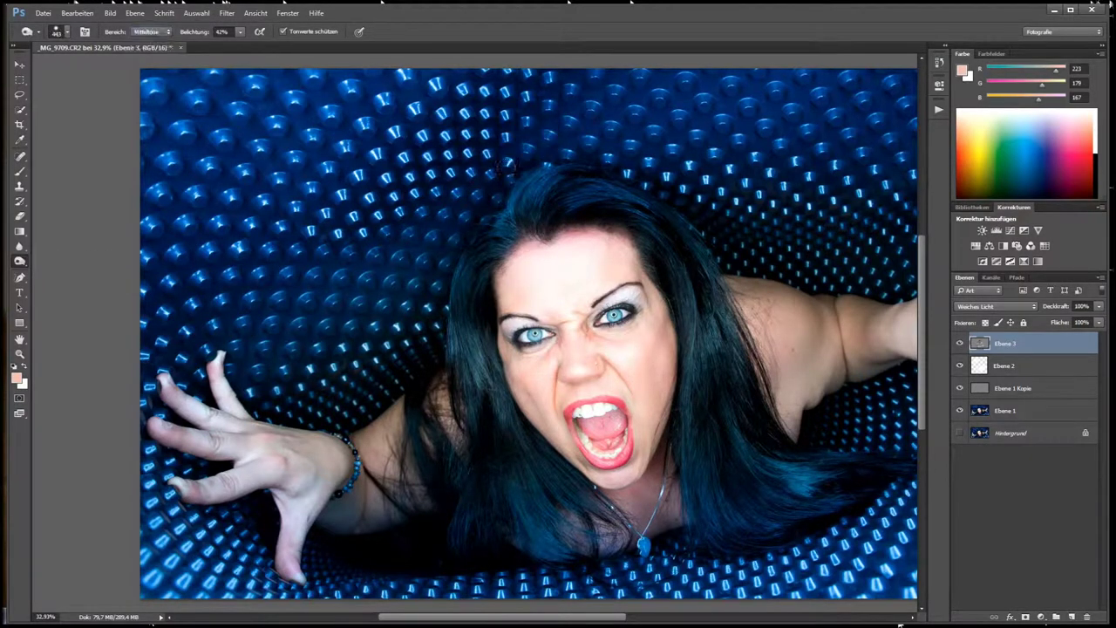
left_click_drag(608, 163, 779, 440)
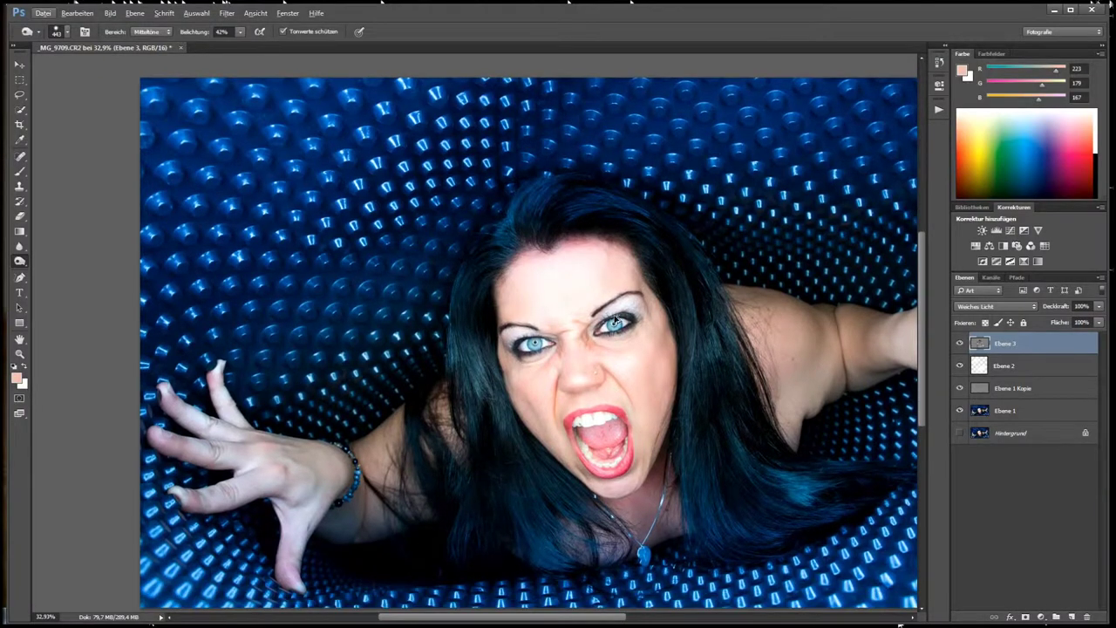
key("ctrl+shift+alt+e")
Turn merged Ebene 4 into a smart object and Liquify-push in the contour under her raised arm.
right_click(1034, 342)
key("Escape")
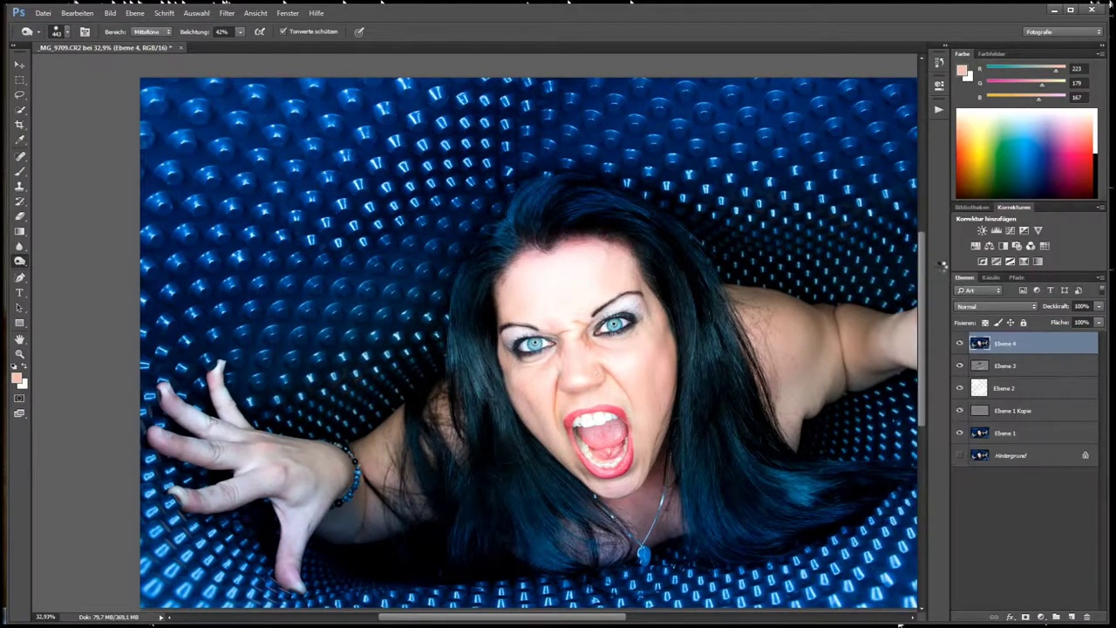
left_click(227, 13)
left_click(261, 103)
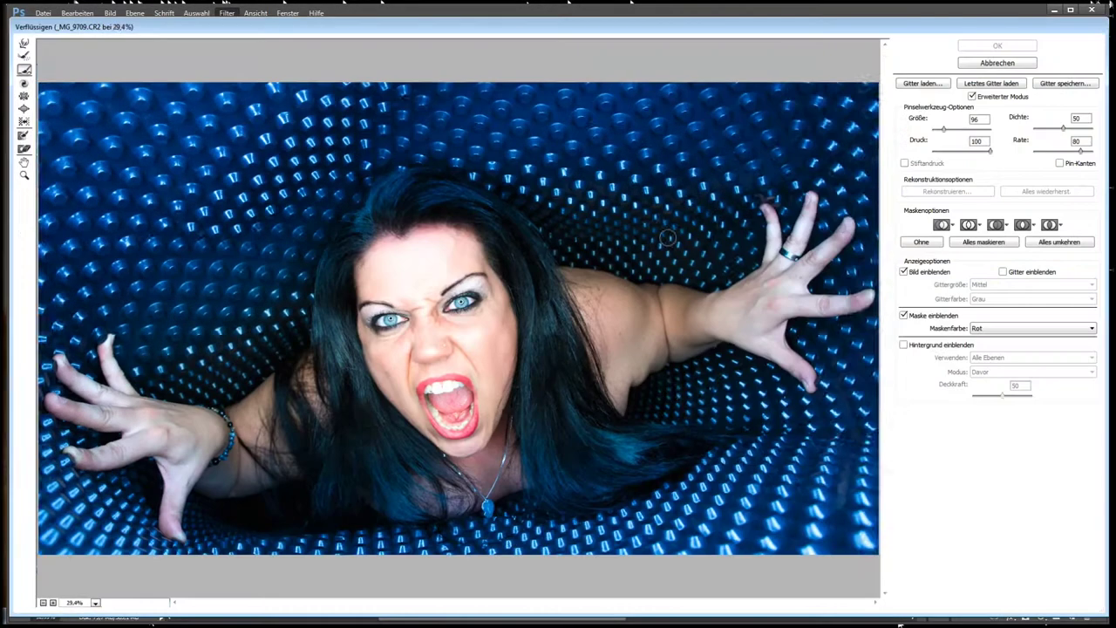
key("bracketright")
key("bracketright")
key("bracketright")
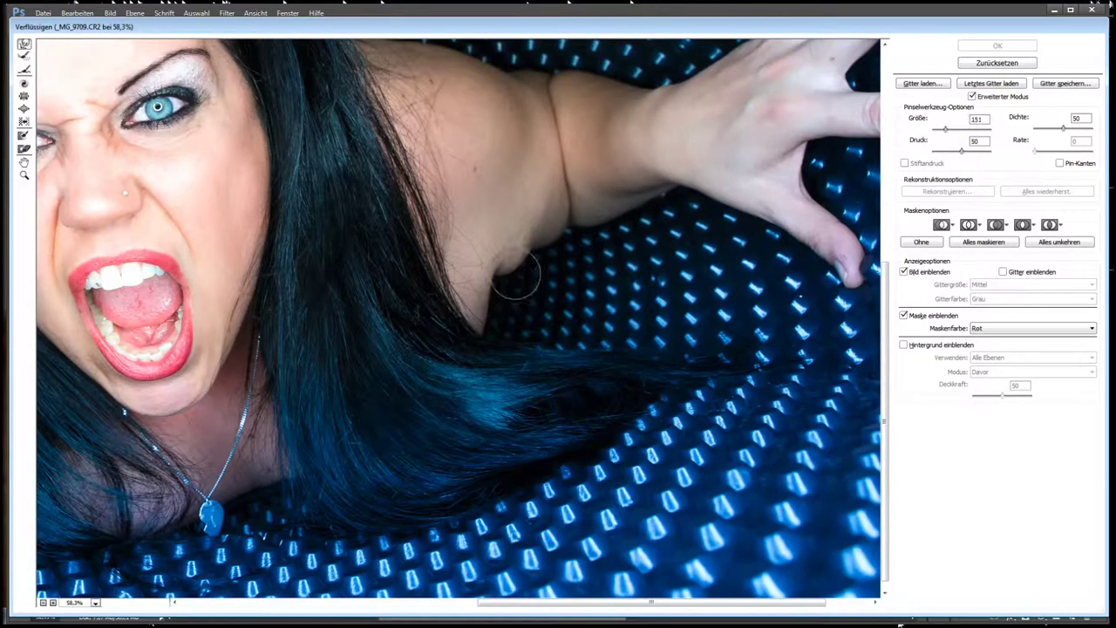
left_click_drag(511, 262, 515, 267)
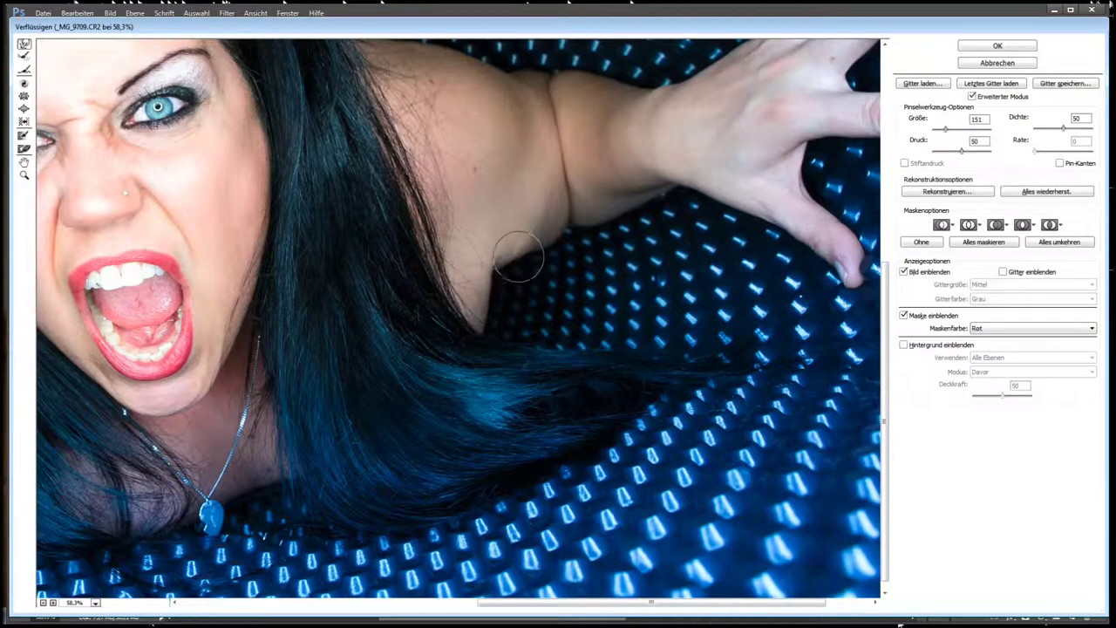
key("Return")
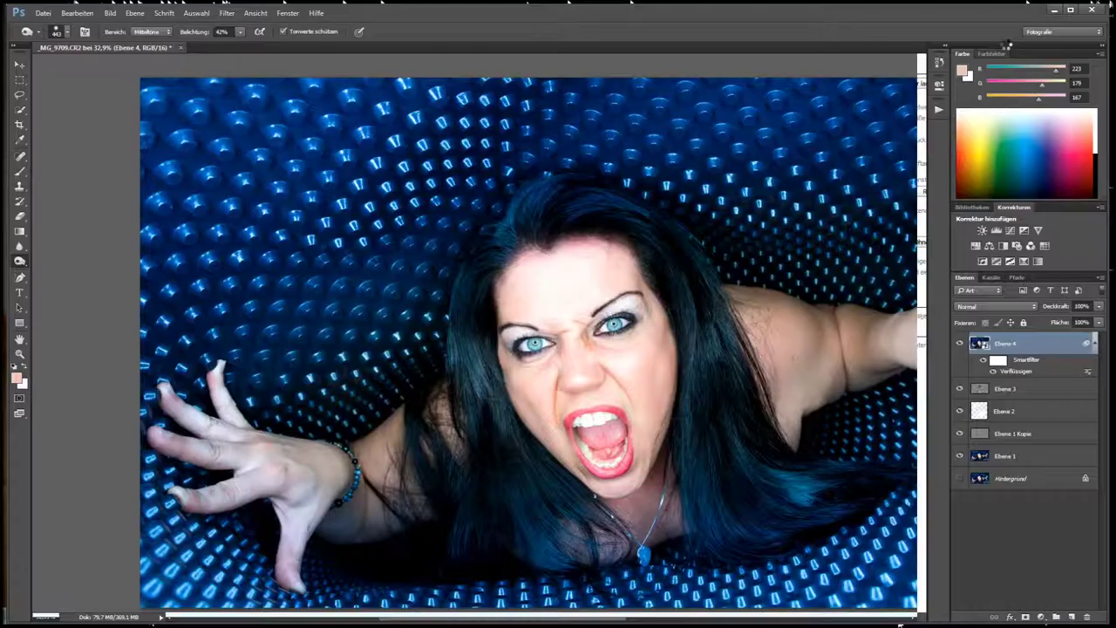
On new layer Ebene 5, paint a sampled light skin tone over the forehead in Color (Farbe) mode.
scroll(821, 402, "up", 3)
key("s")
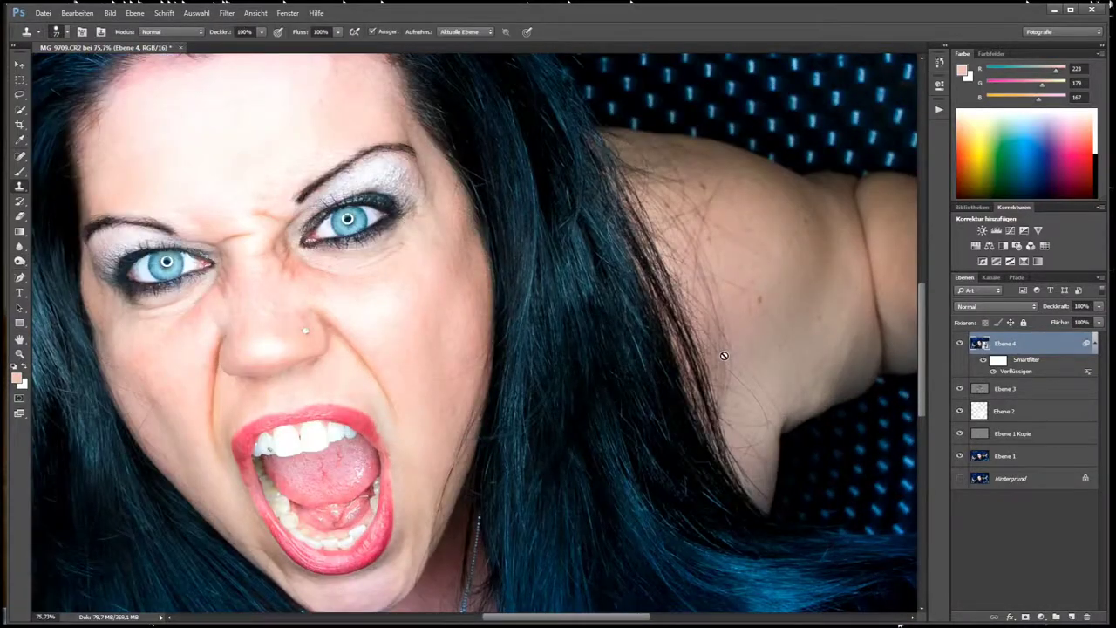
scroll(727, 348, "down", 4)
scroll(633, 348, "up", 2)
scroll(633, 348, "up", 1)
key("ctrl+shift+alt+n")
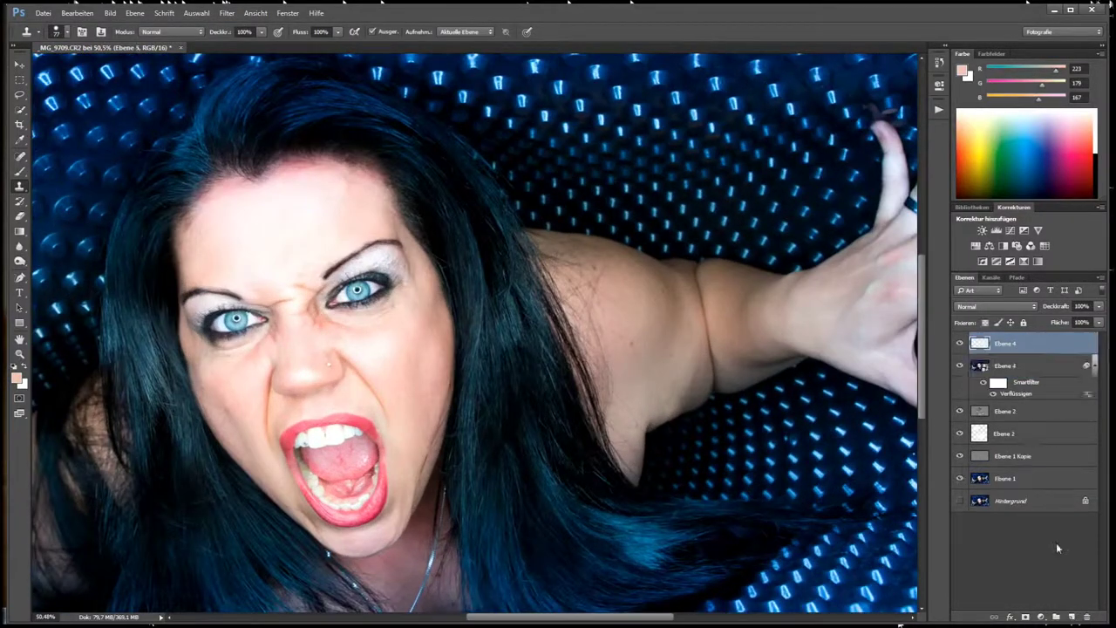
left_click(20, 170)
left_click(352, 177, "alt")
mouse_move(349, 166)
left_mouse_down()
mouse_move(296, 161)
mouse_move(231, 186)
left_mouse_up()
left_click(996, 306)
left_click(997, 511)
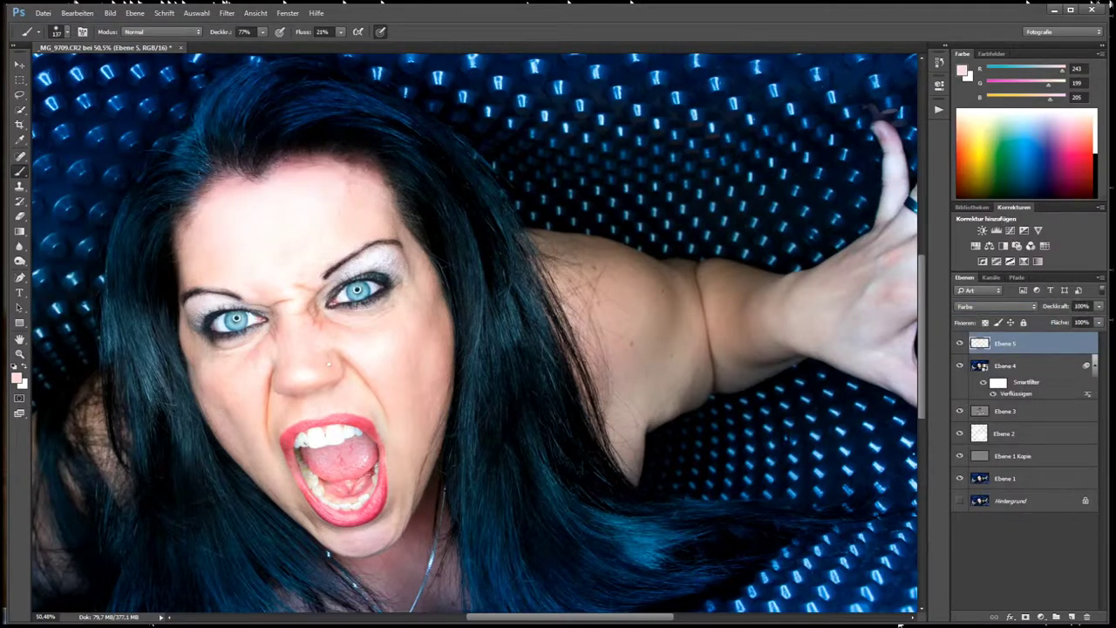
Stamp visible layers into smart object Ebene 6 with a High Pass filter blended as Overlay.
key("ctrl+alt+shift+e")
right_click(1024, 344)
left_click(953, 277)
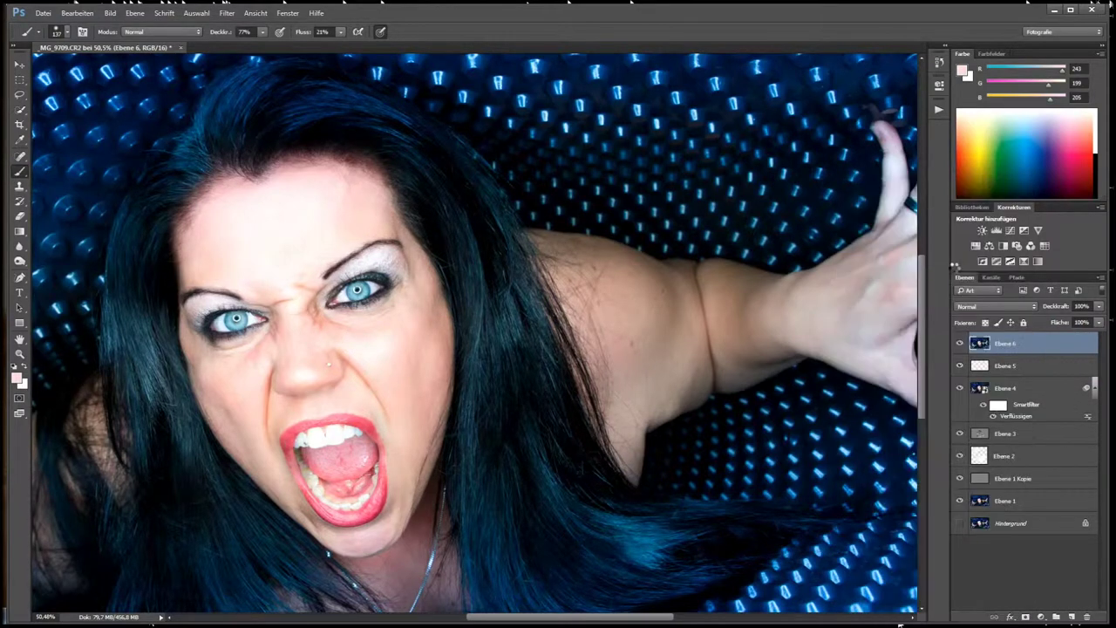
left_click(224, 12)
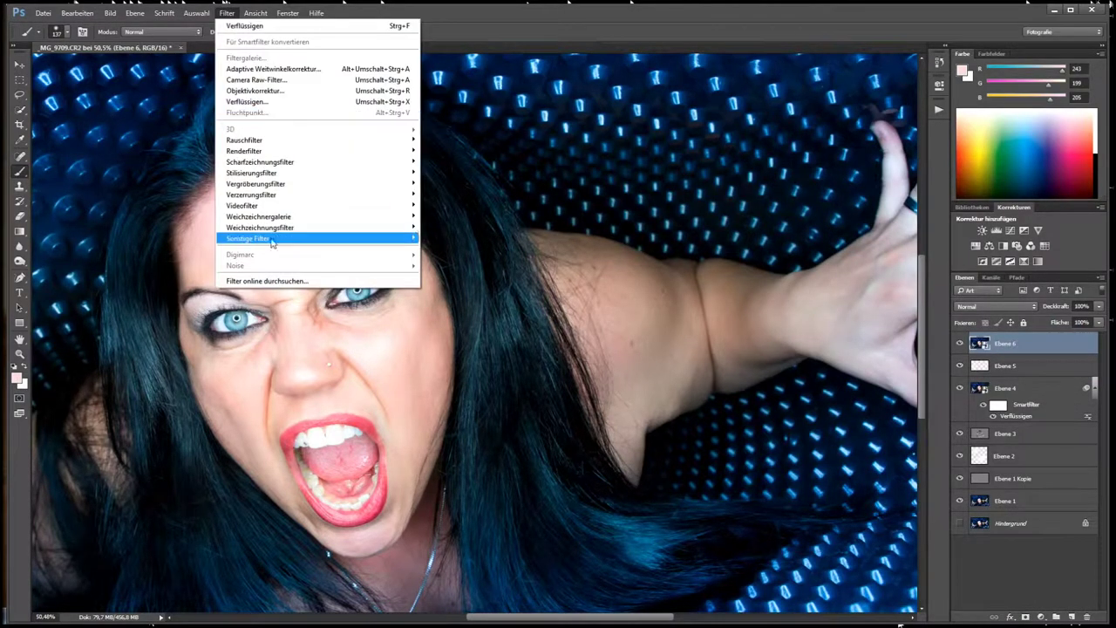
left_click(462, 247)
key("Return")
double_click(1087, 371)
left_click(543, 160)
left_click(523, 332)
key("Return")
Reduce the High Pass radius to 0.1 and add a new empty layer for the irises.
double_click(963, 368)
left_click_drag(805, 349, 714, 350)
left_click(863, 194)
key("b")
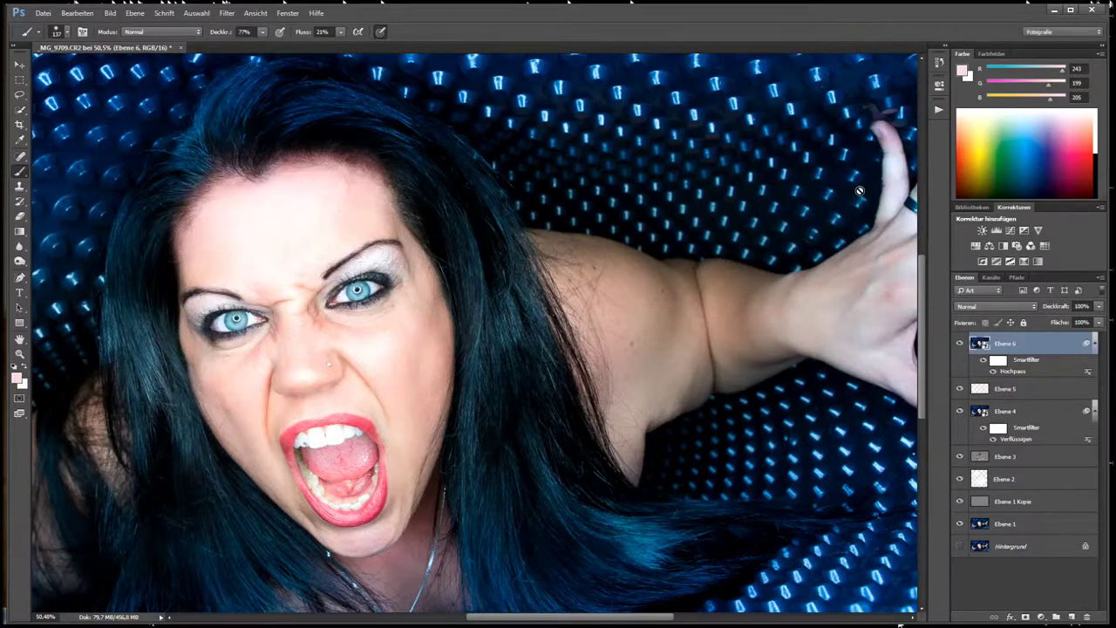
left_click(1072, 615)
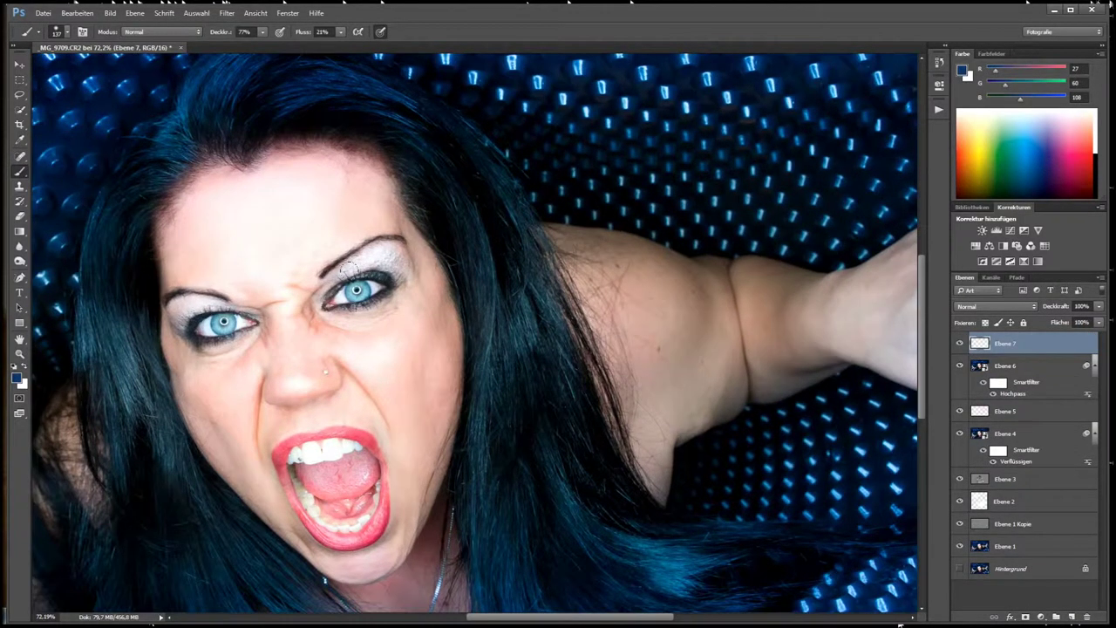
Paint both irises dark blue with a size-33 brush, add a layer mask, and set Color blending.
scroll(356, 291, "up", 5)
left_click_drag(307, 305, 302, 305)
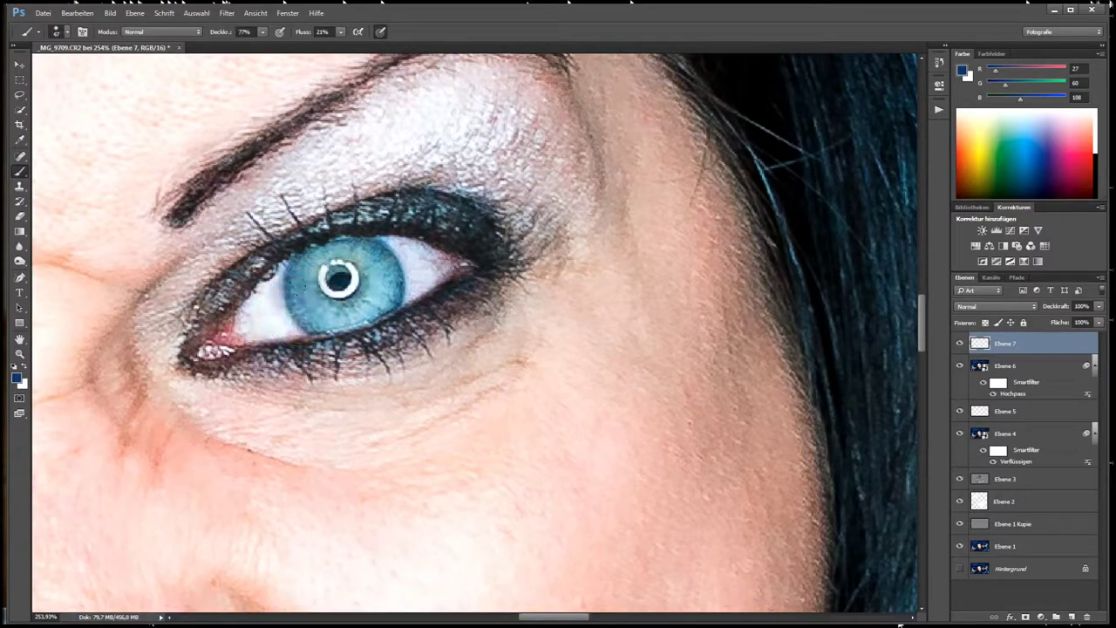
scroll(475, 331, "left", 10)
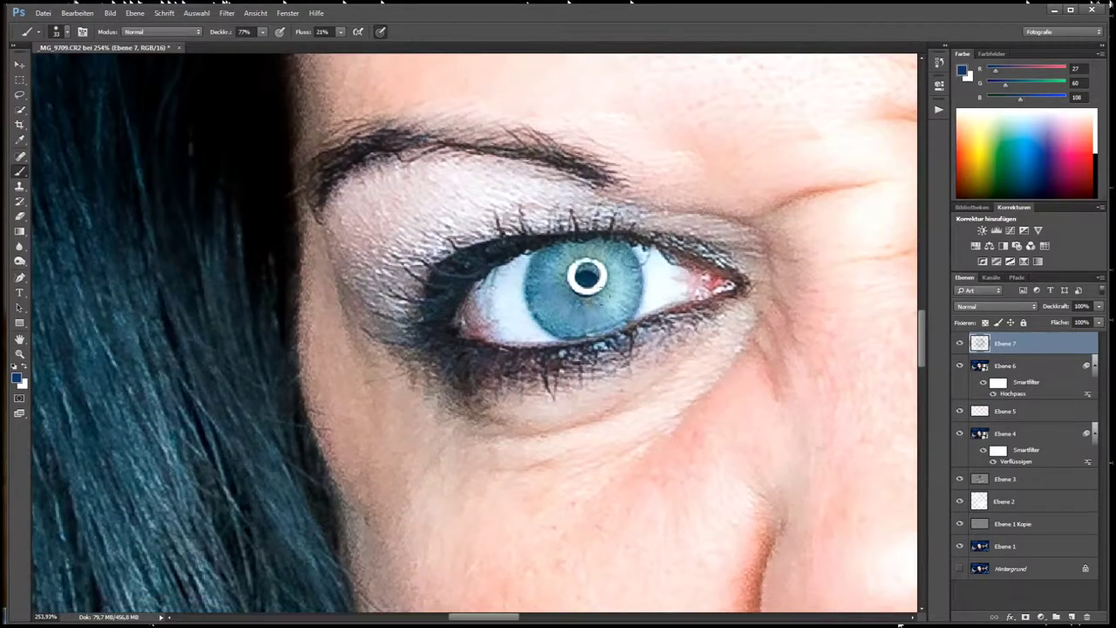
left_click(1026, 616)
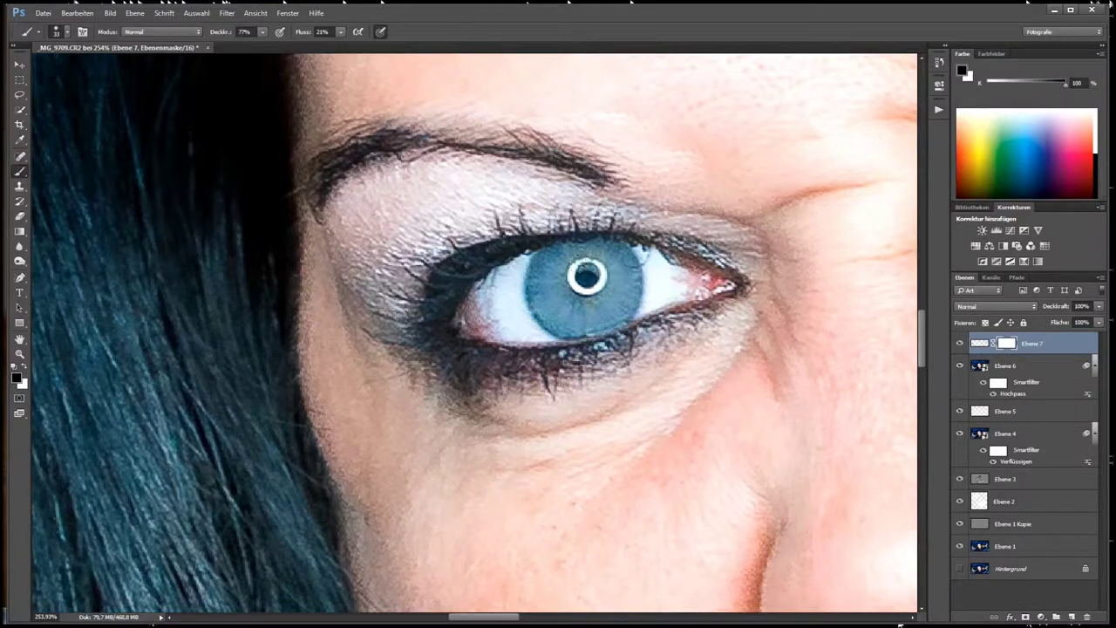
key("ctrl+0")
left_click(996, 306)
left_click(1005, 523)
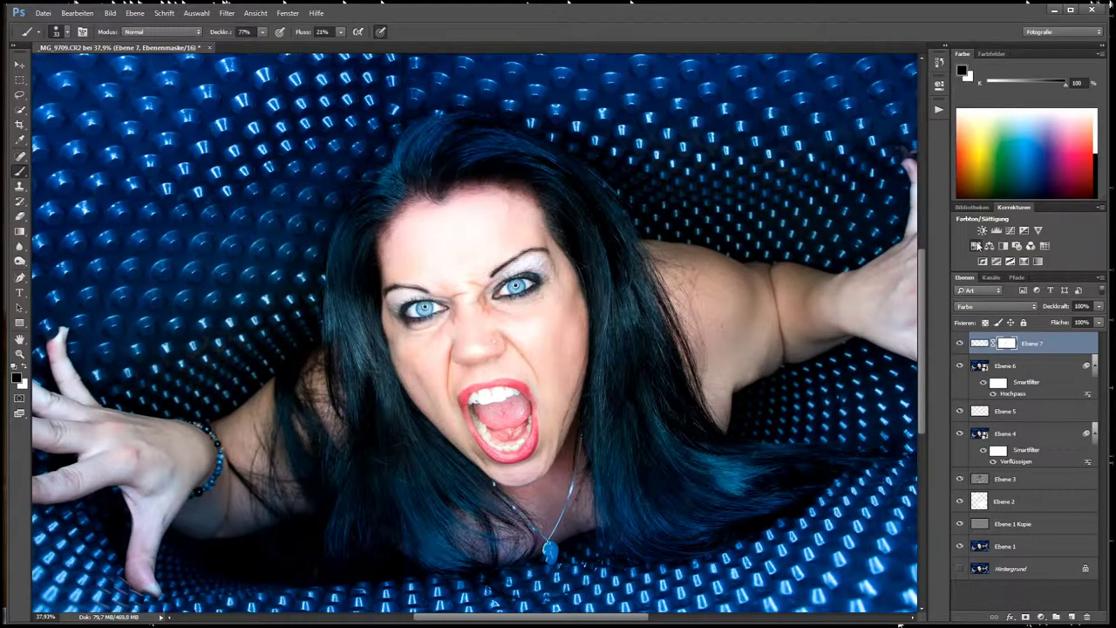
Add Hue/Saturation and Brightness/Contrast adjustment layers on top, then select the iris layer Ebene 7.
left_click(978, 246)
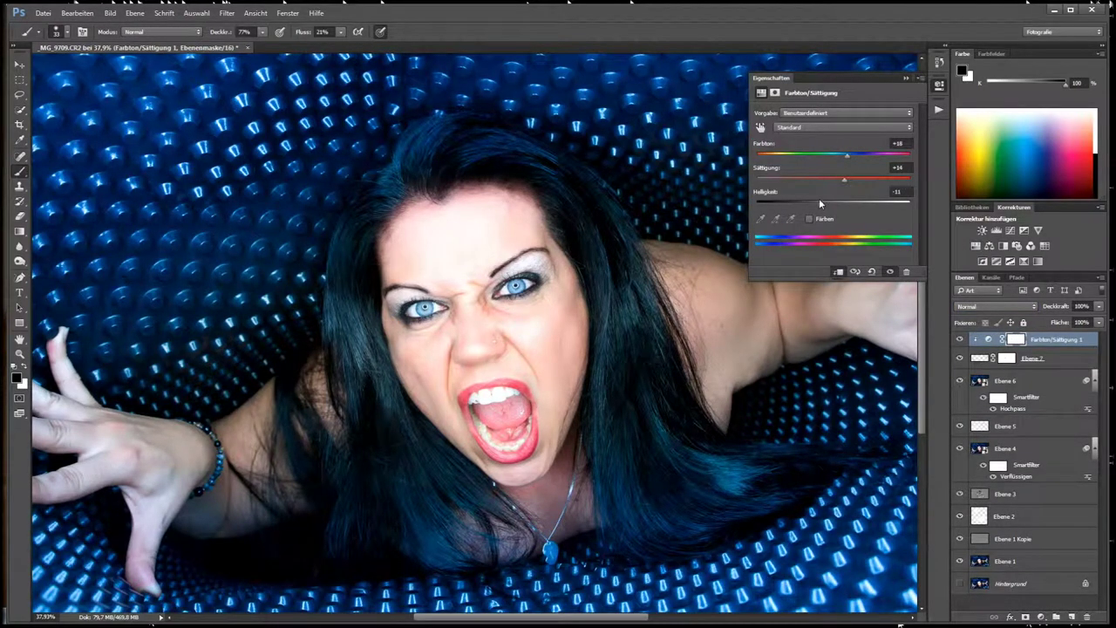
left_click(983, 230)
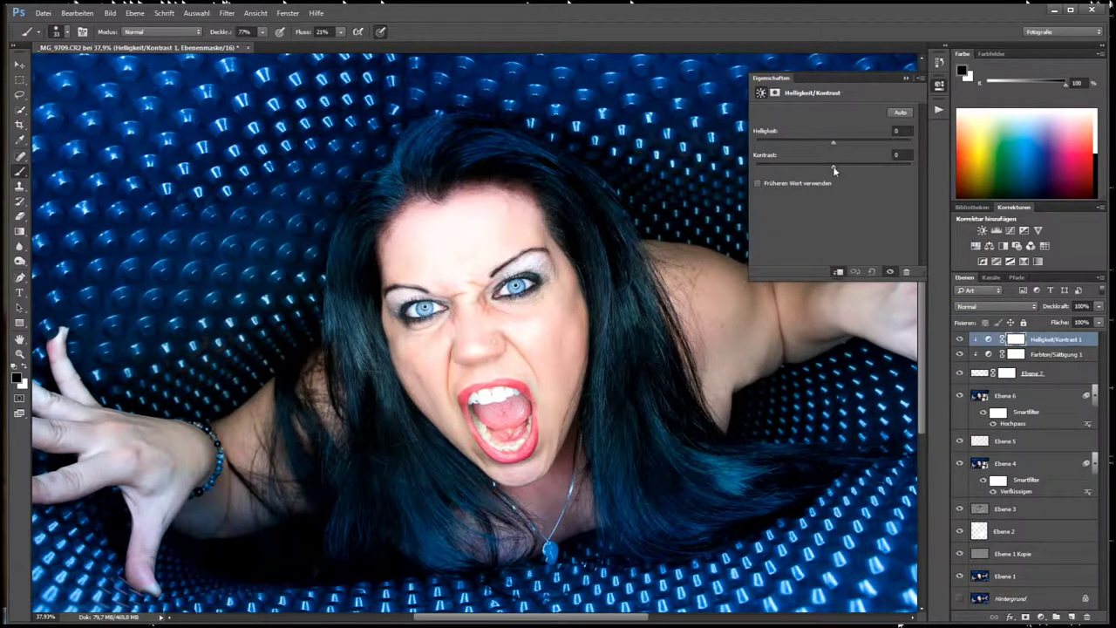
left_click(906, 78)
left_click(1031, 372)
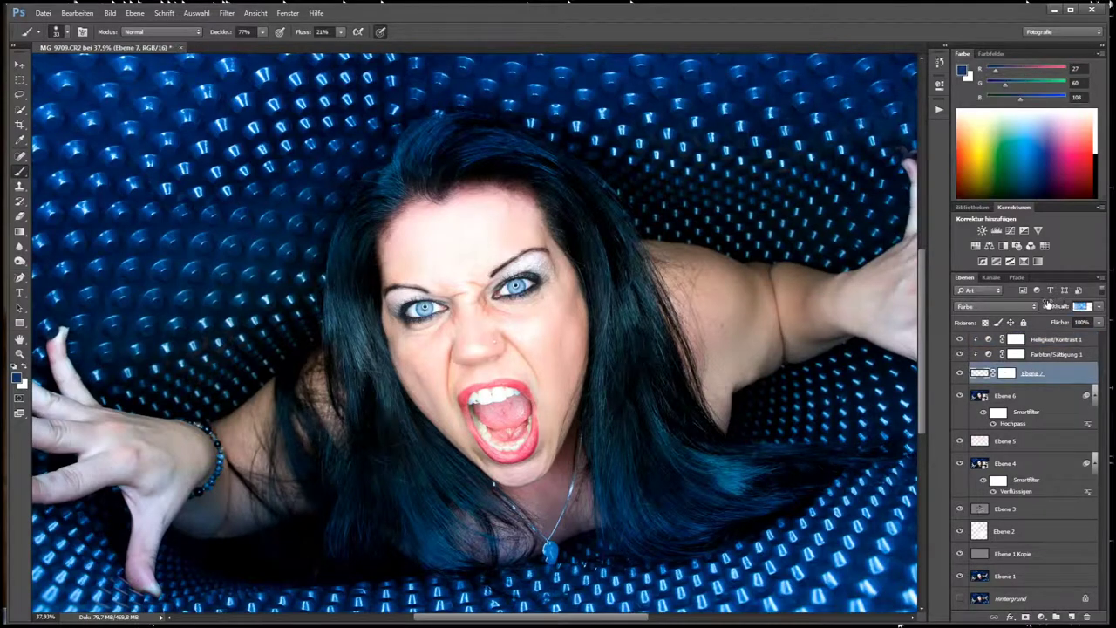
Lower Ebene 7's opacity to 50% and zoom out to view the whole portrait.
key("5")
scroll(523, 406, "down", 2)
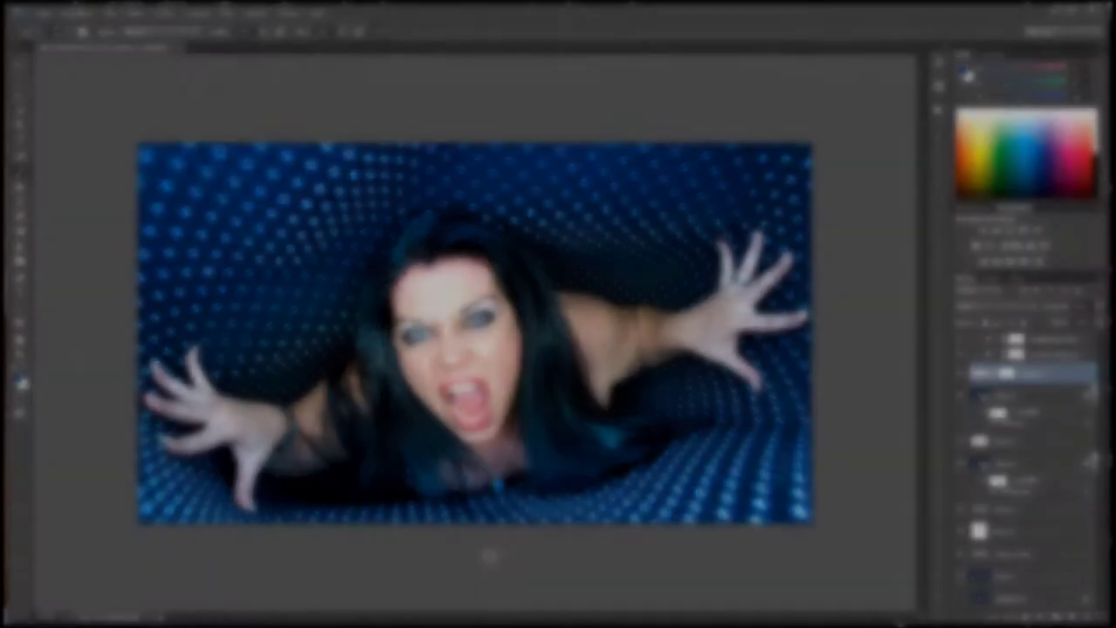